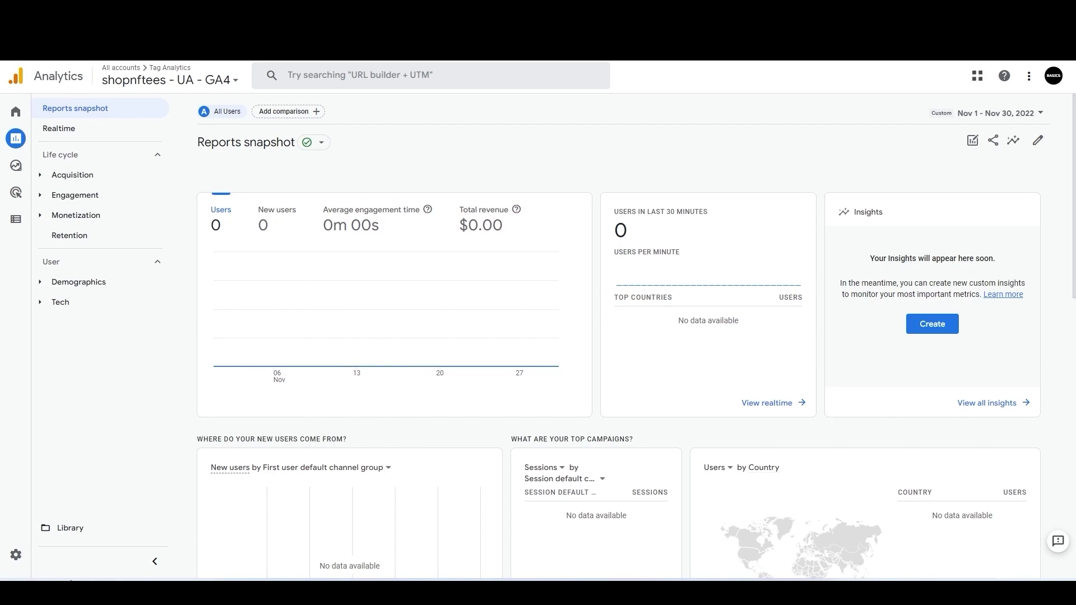
Show the Admin settings for the shopnftees GA4 property.
click(19, 557)
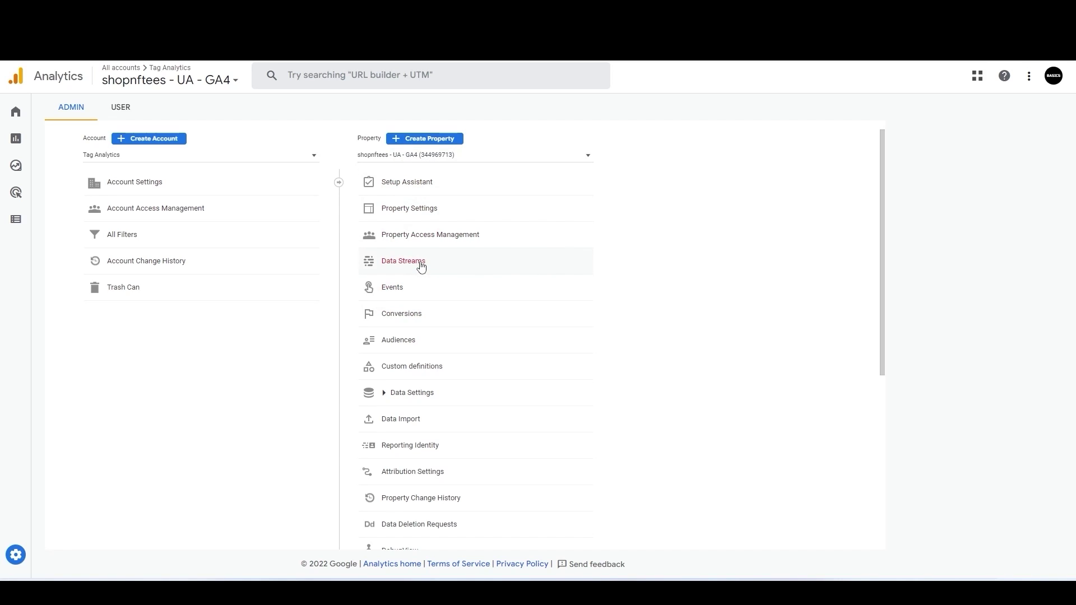
Copy the shopnftees web stream's measurement ID G-SLMP23SQFJ from Data Streams.
click(421, 267)
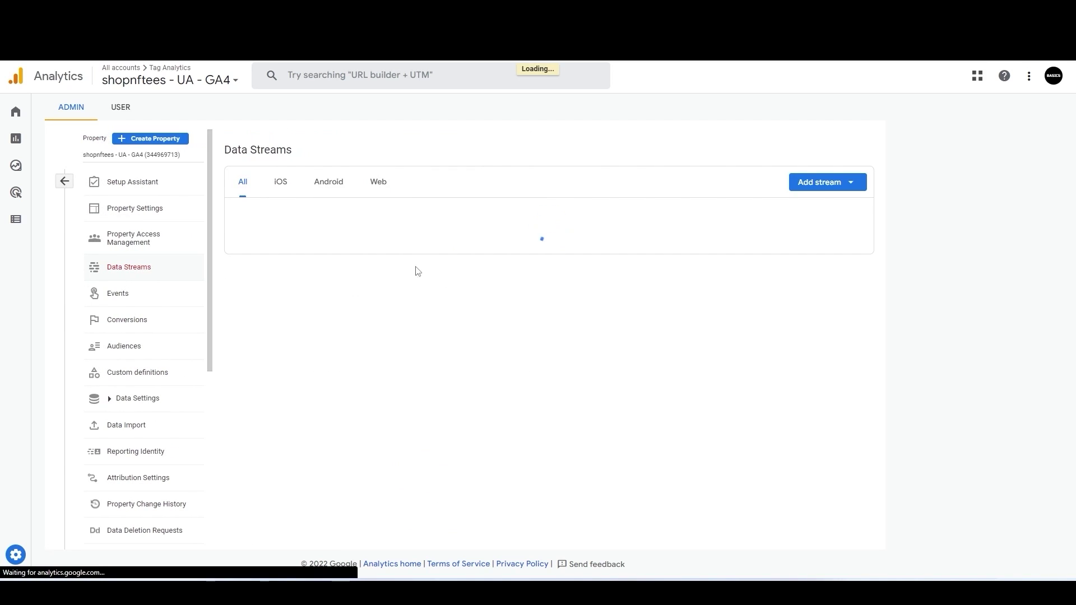
click(650, 212)
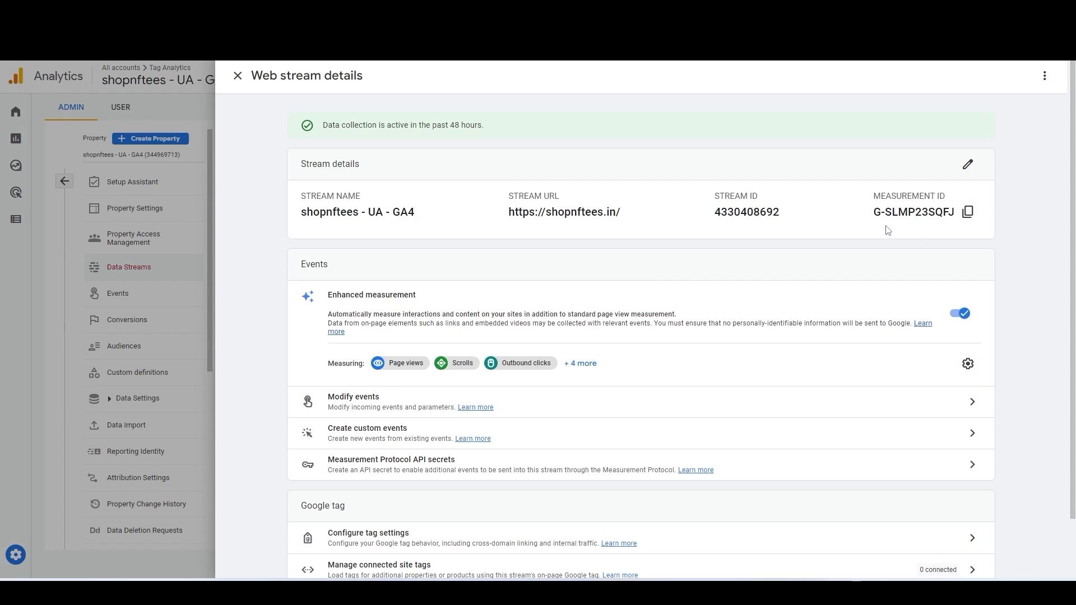
click(966, 220)
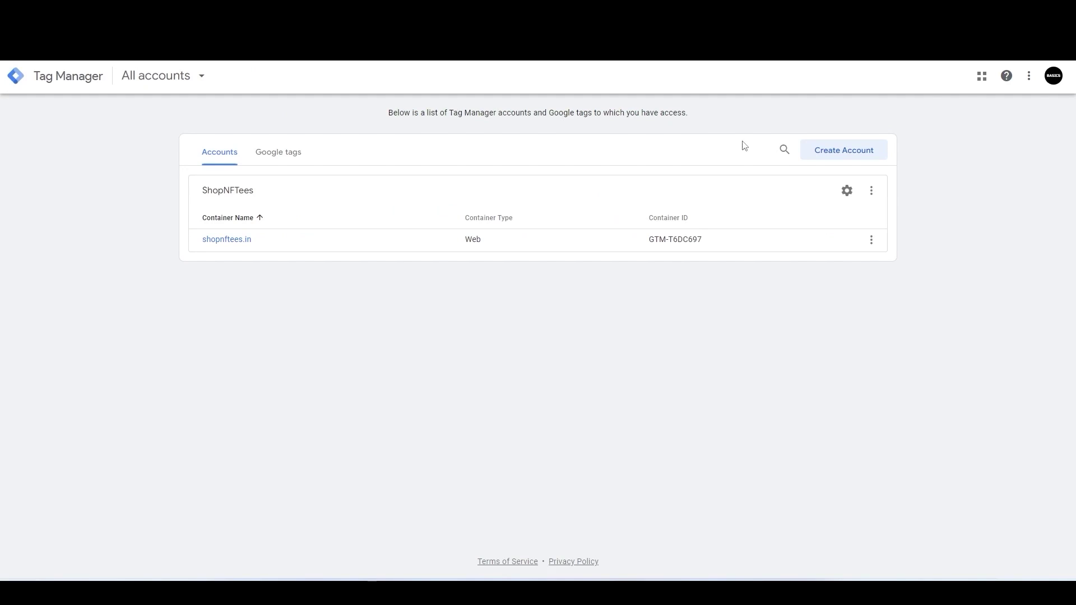
Start a new tag in the shopnftees.in container's Tags list.
click(226, 241)
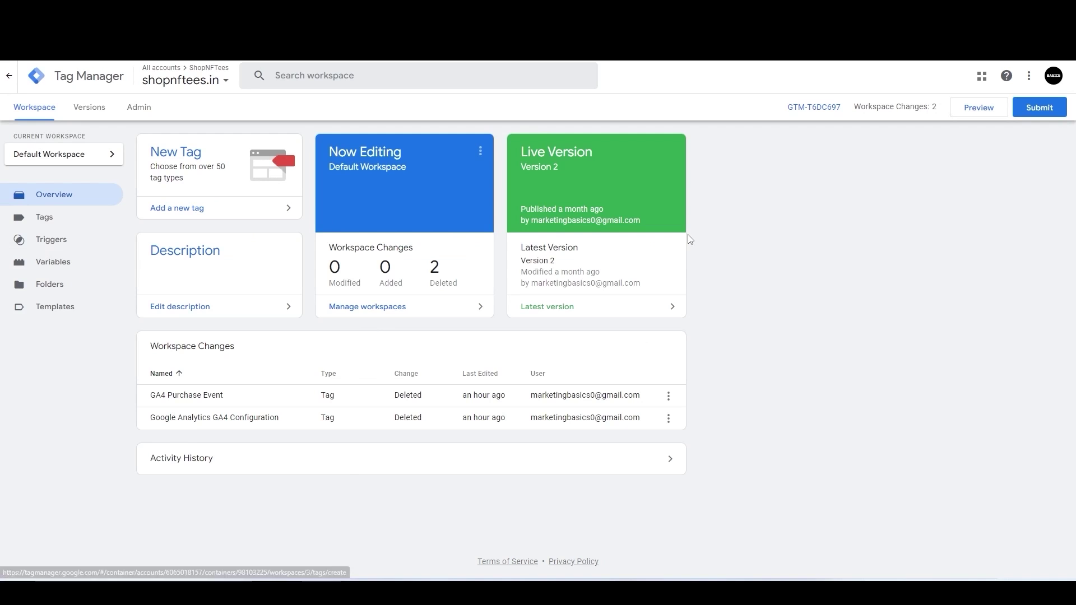
click(49, 224)
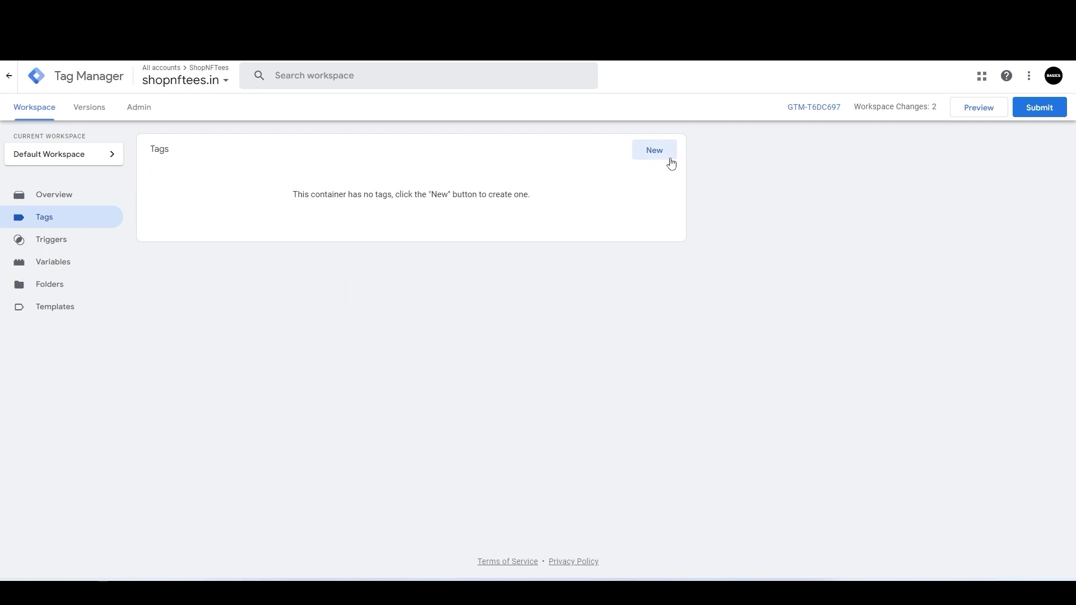
click(655, 150)
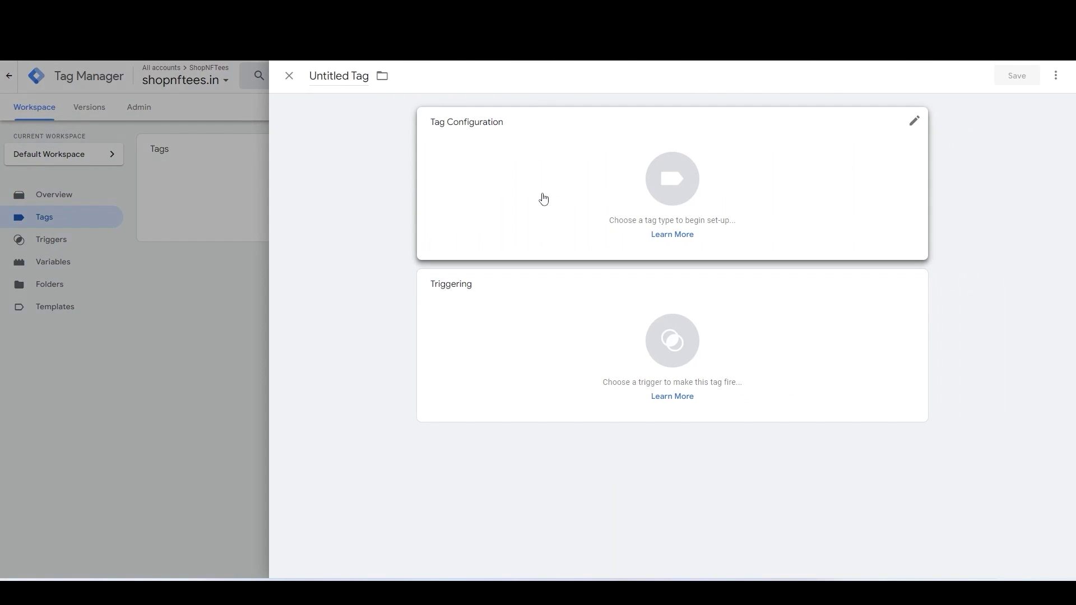
Make it a Google Analytics: GA4 Configuration tag with pasted measurement ID G-SLMP23SQFJ.
click(530, 175)
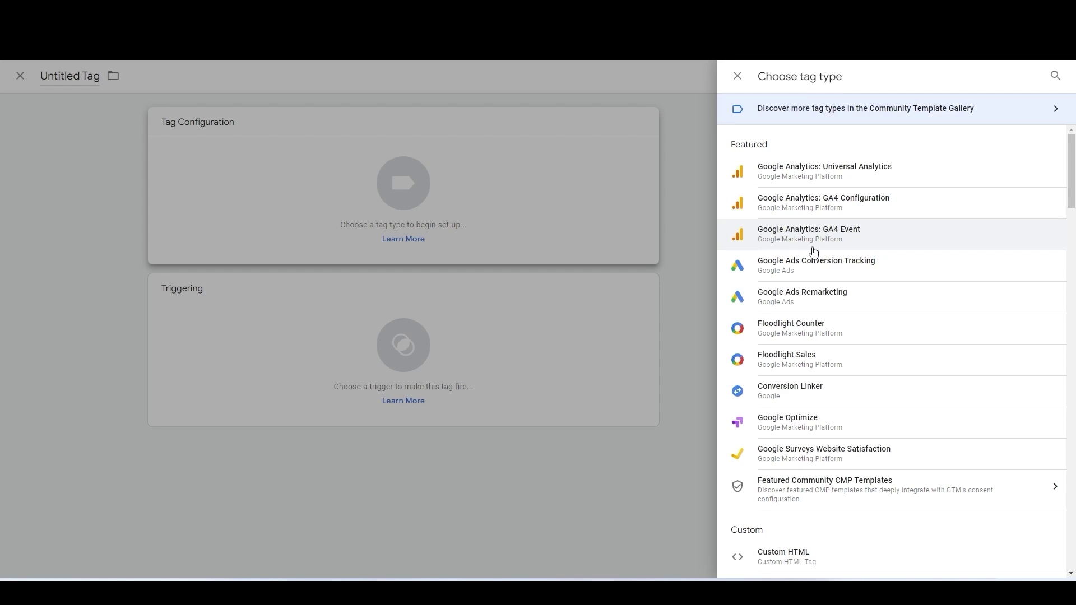
click(923, 216)
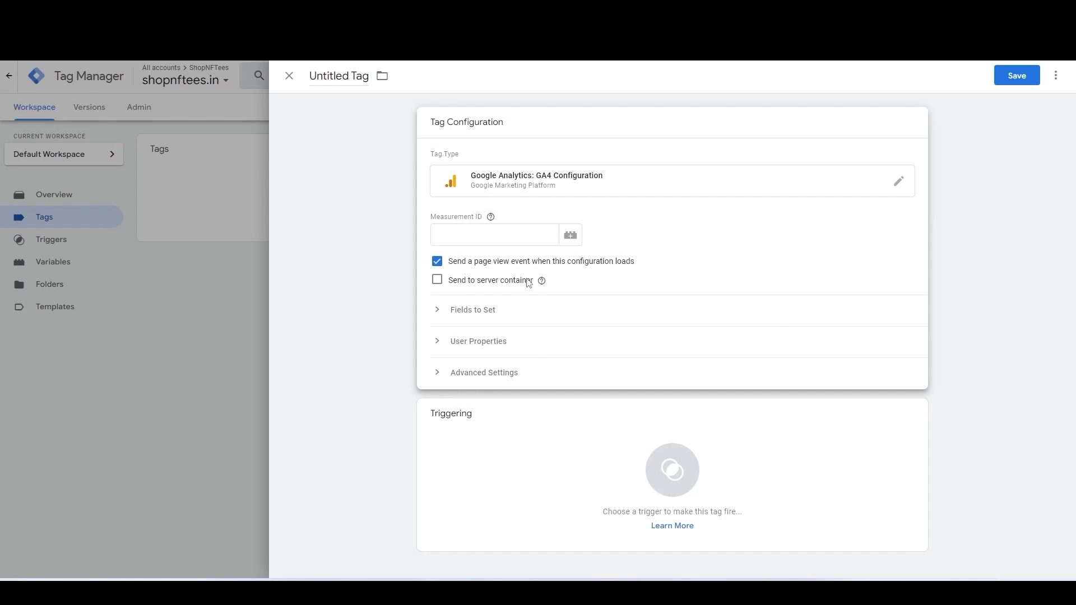
click(470, 239)
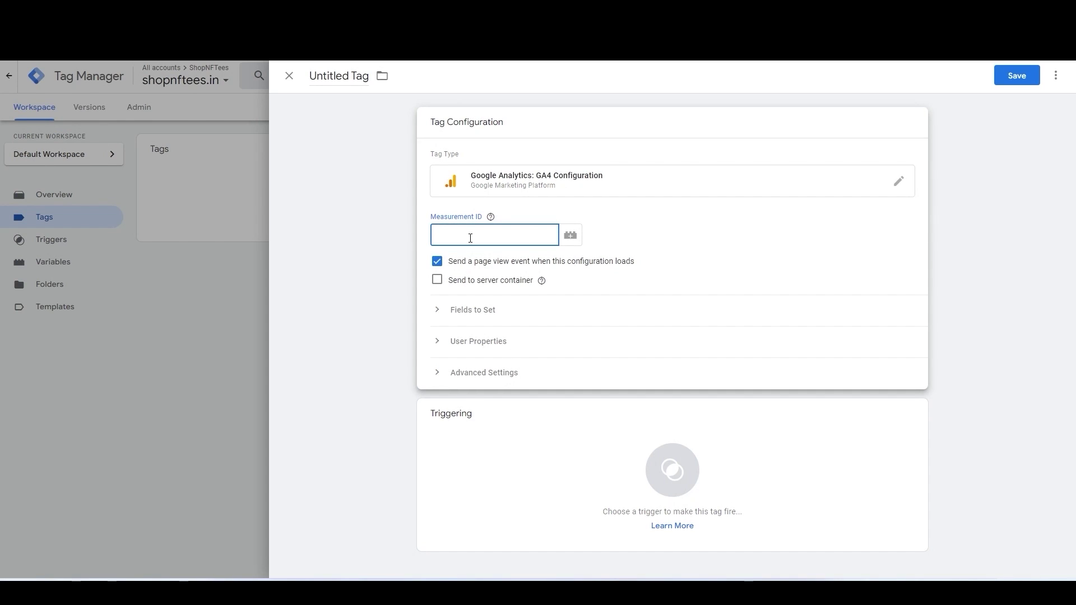
key(ctrl+v)
click(505, 454)
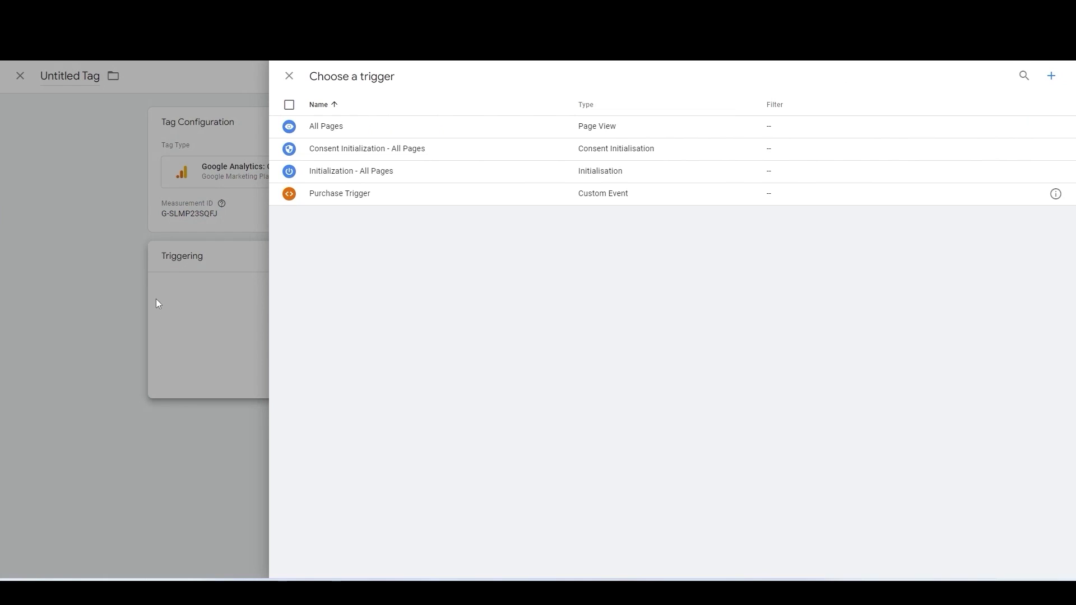
Fire the tag on All Pages and save it as 'Google Analytics GA4 Configuration'.
click(391, 130)
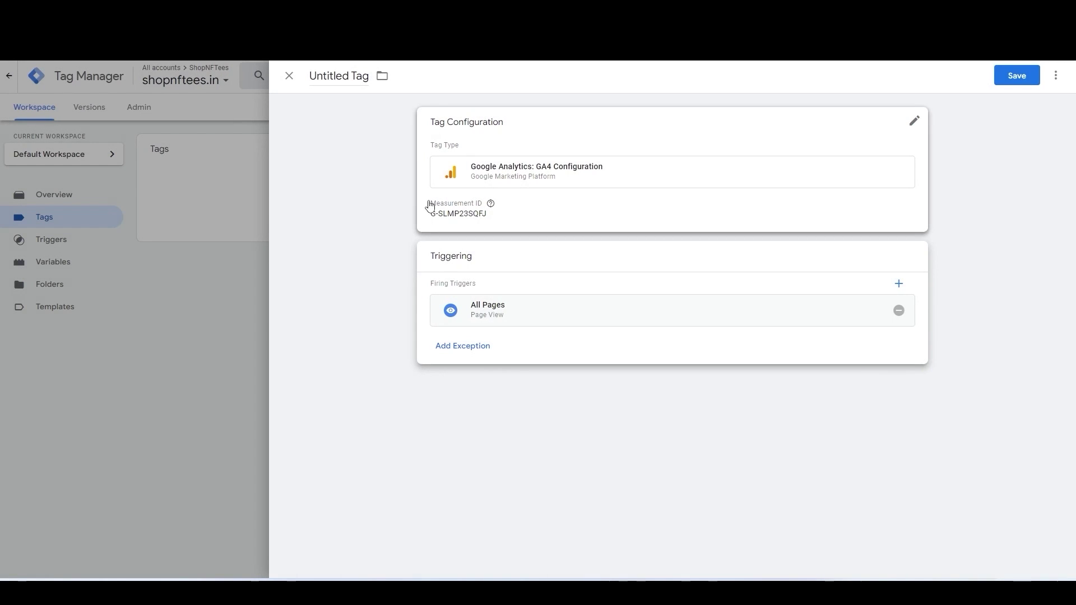
click(1016, 76)
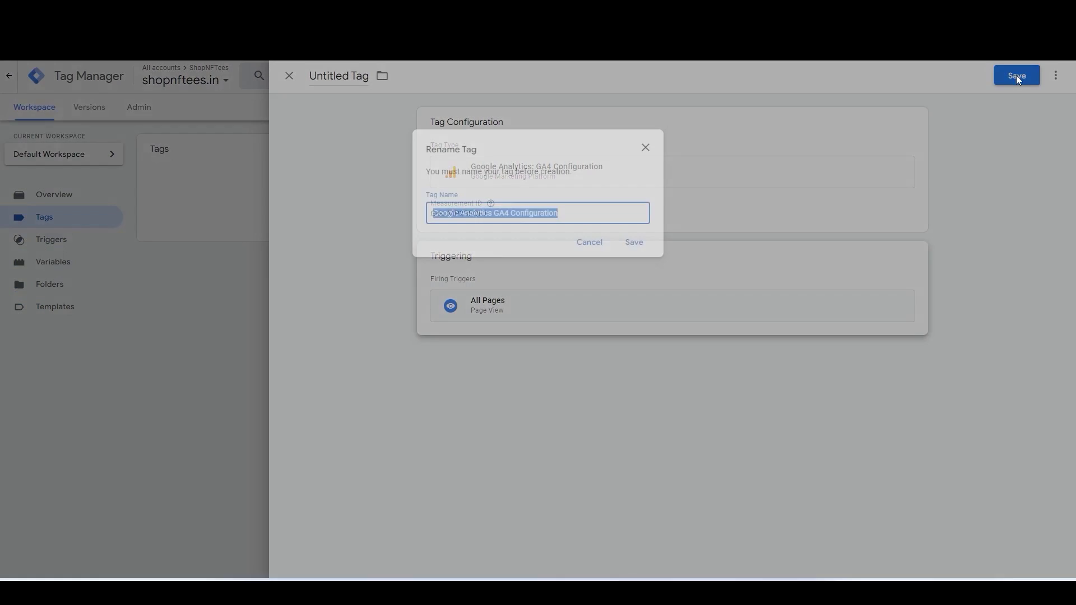
click(461, 230)
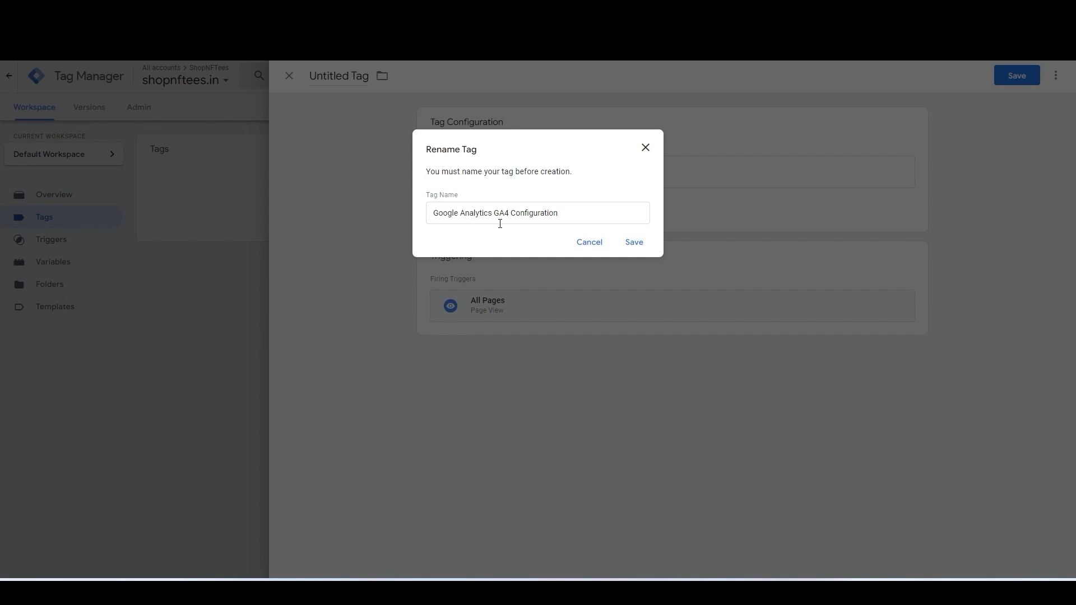
click(642, 250)
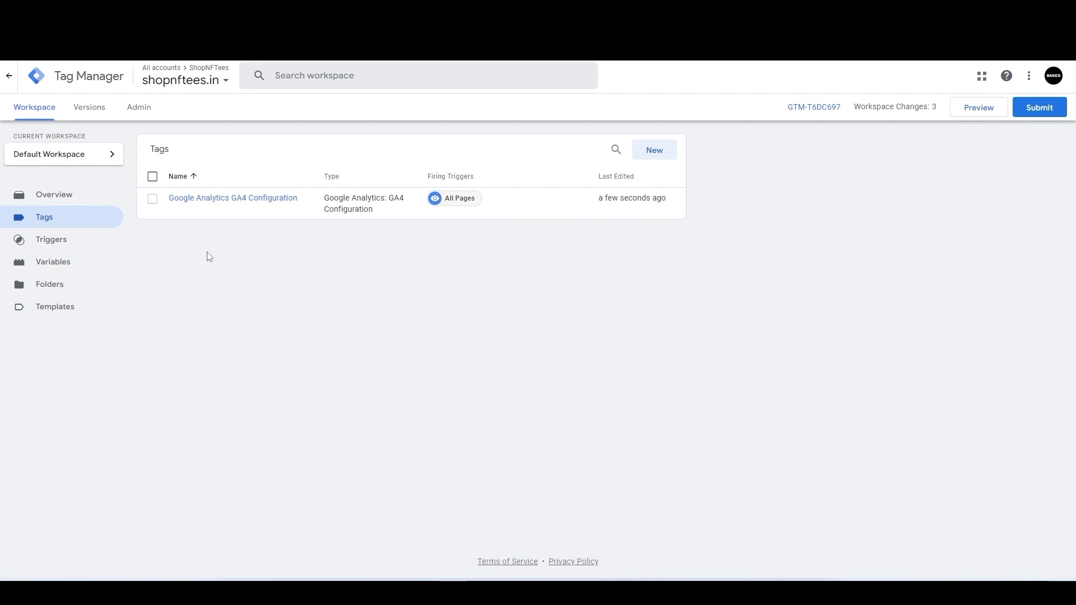
click(979, 110)
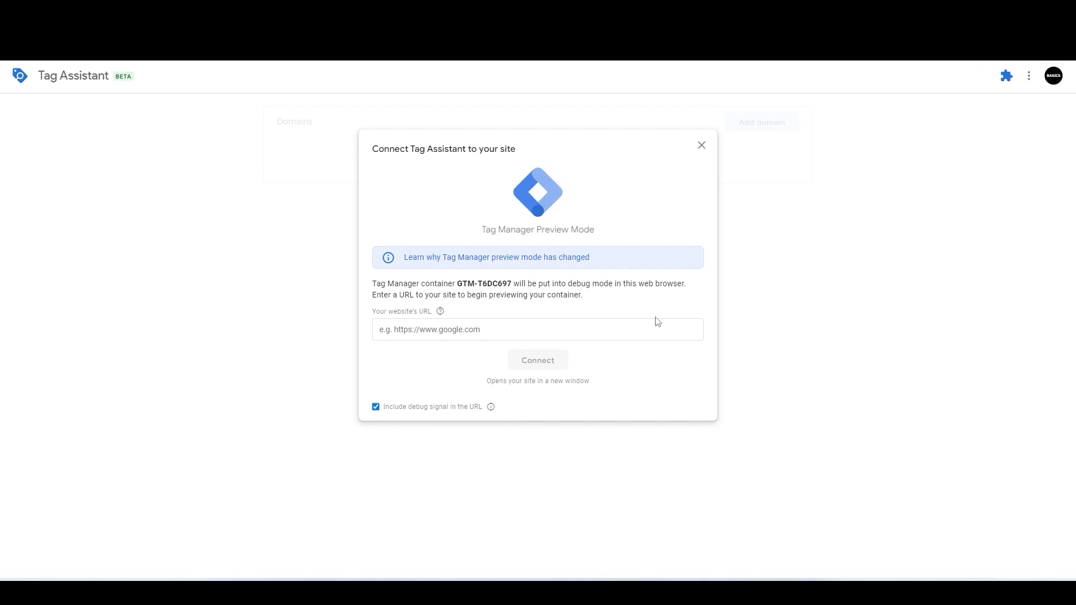
click(393, 328)
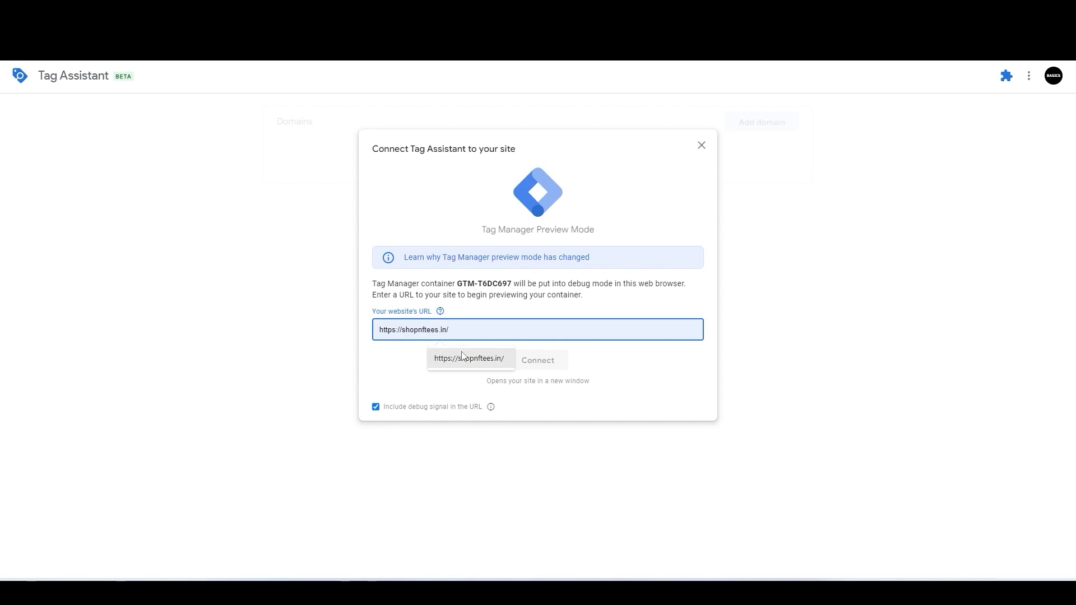
click(471, 359)
click(522, 369)
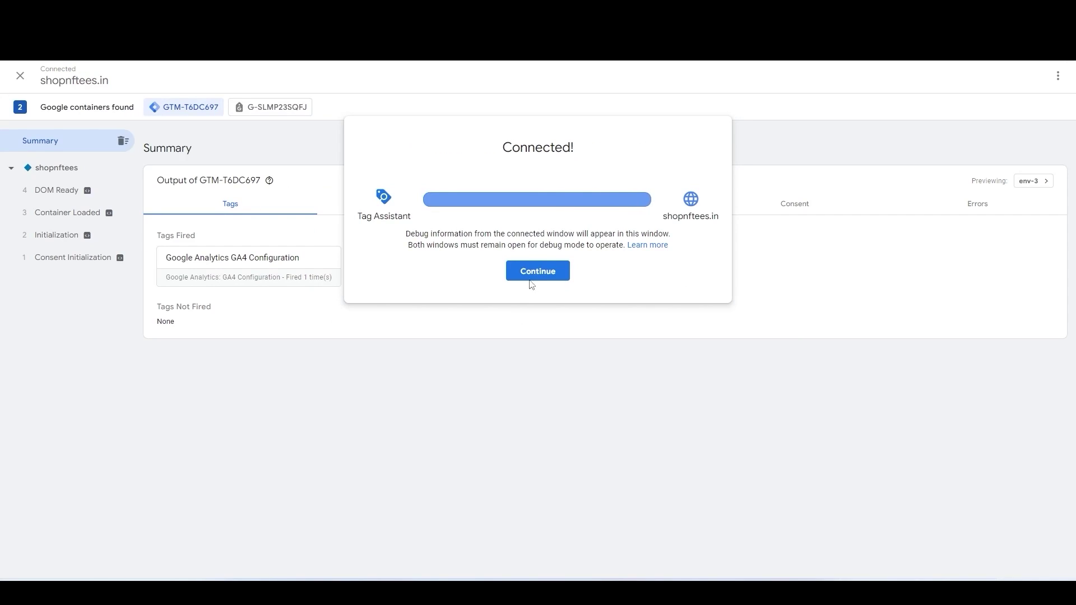
Confirm the GA4 tag fired with a Page View hit to G-SLMP23SQFJ, then return to the tags list.
click(536, 270)
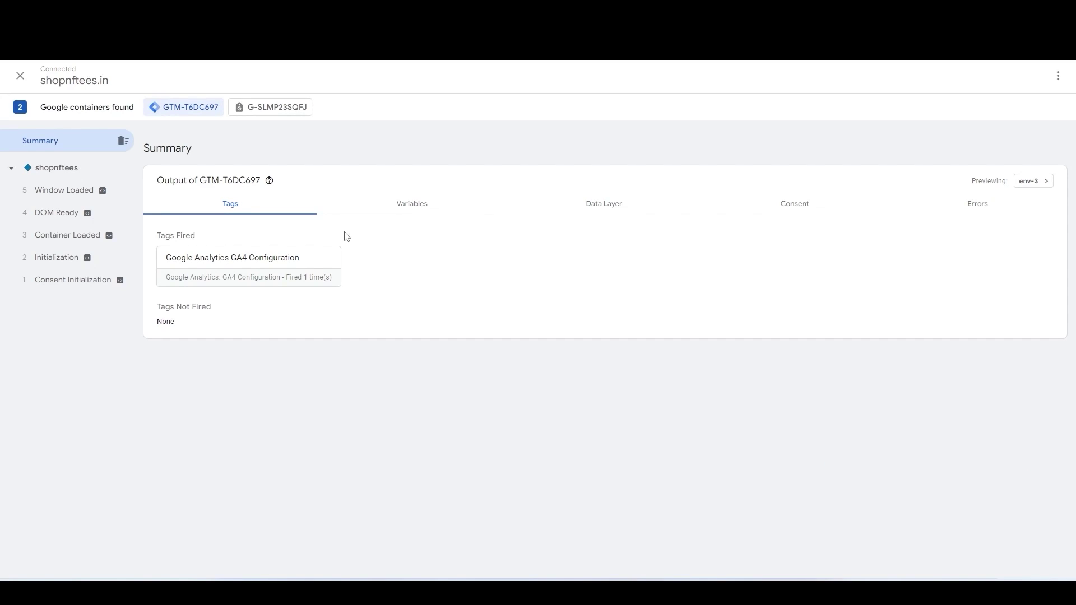
click(278, 108)
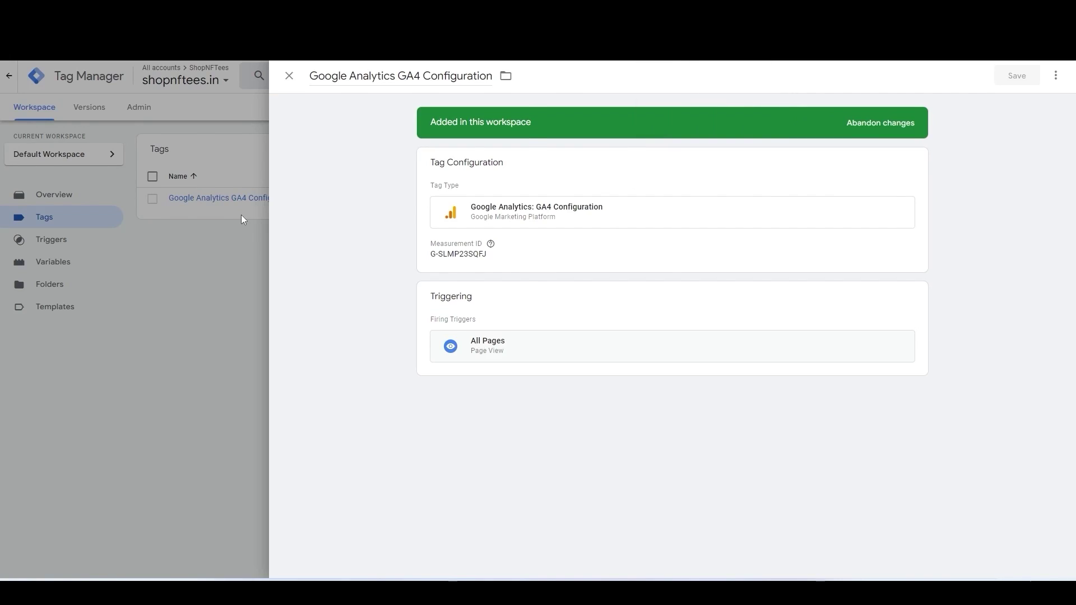
click(242, 215)
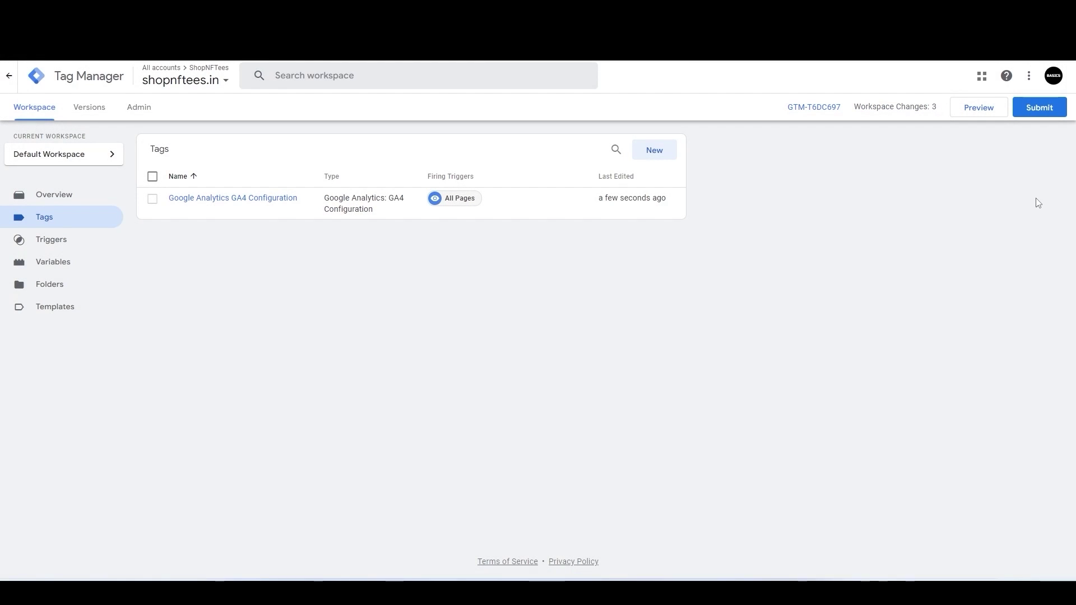